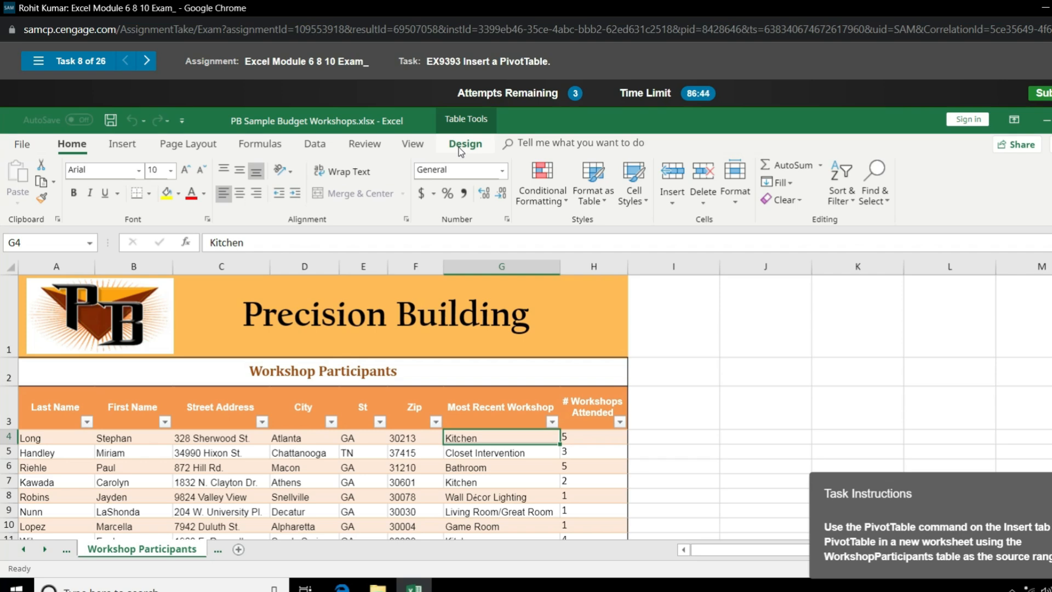
Insert a PivotTable in a new worksheet using the WorkshopParticipants table as the source.
{"action": "left_click", "coordinate": [116, 148]}
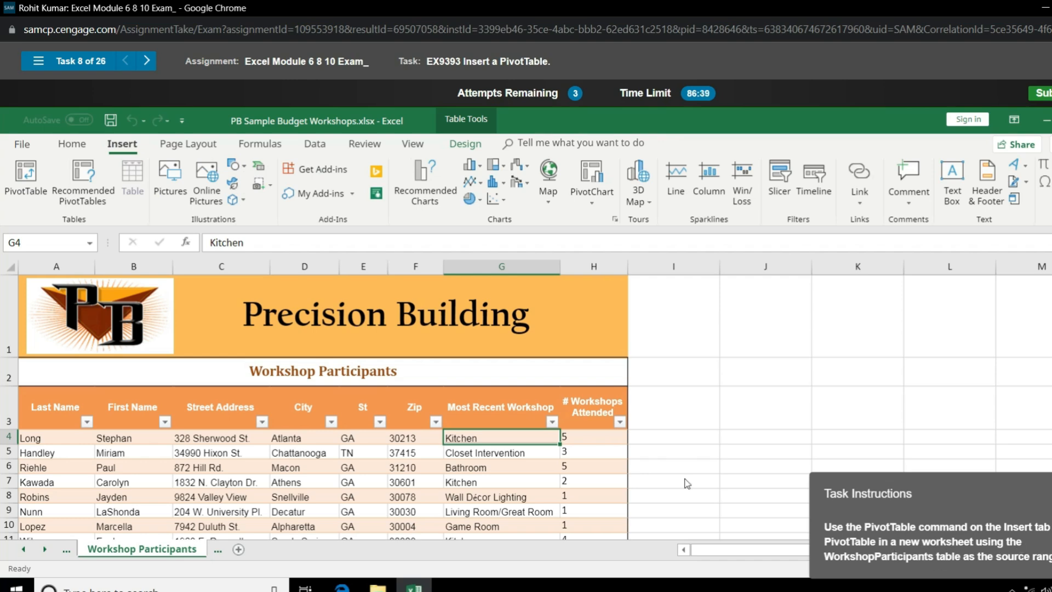
{"action": "left_click", "coordinate": [23, 188]}
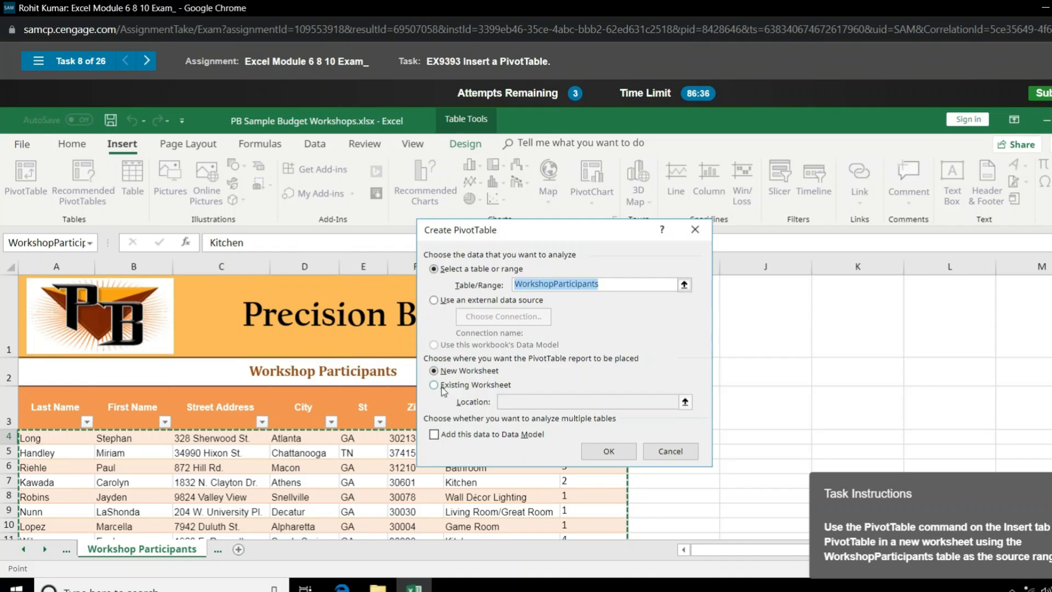
{"action": "left_click", "coordinate": [599, 454]}
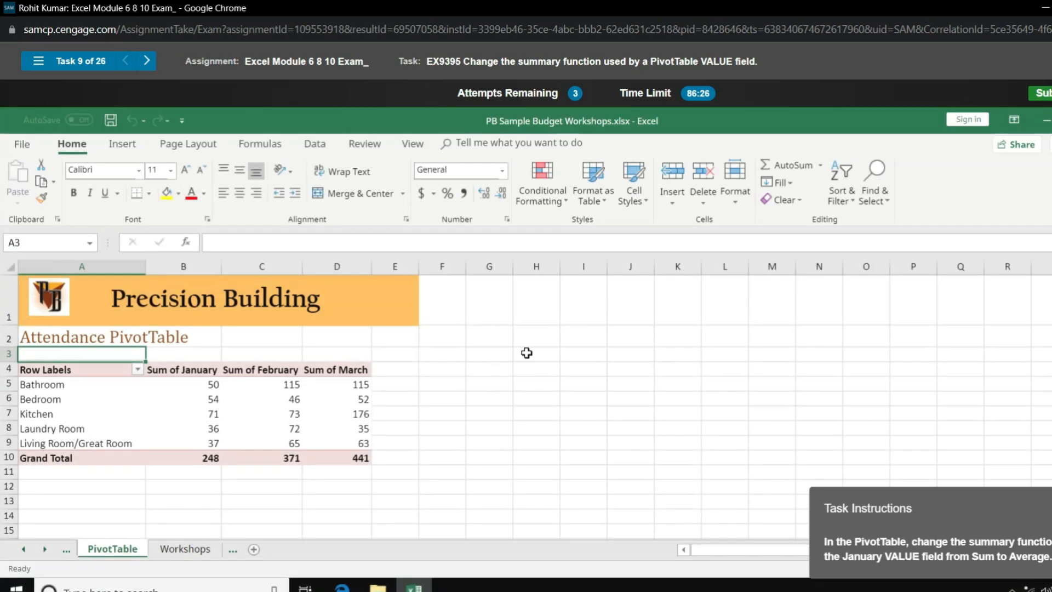
Change the summary function of the PivotTable's January value field to Average.
{"action": "left_click", "coordinate": [278, 386]}
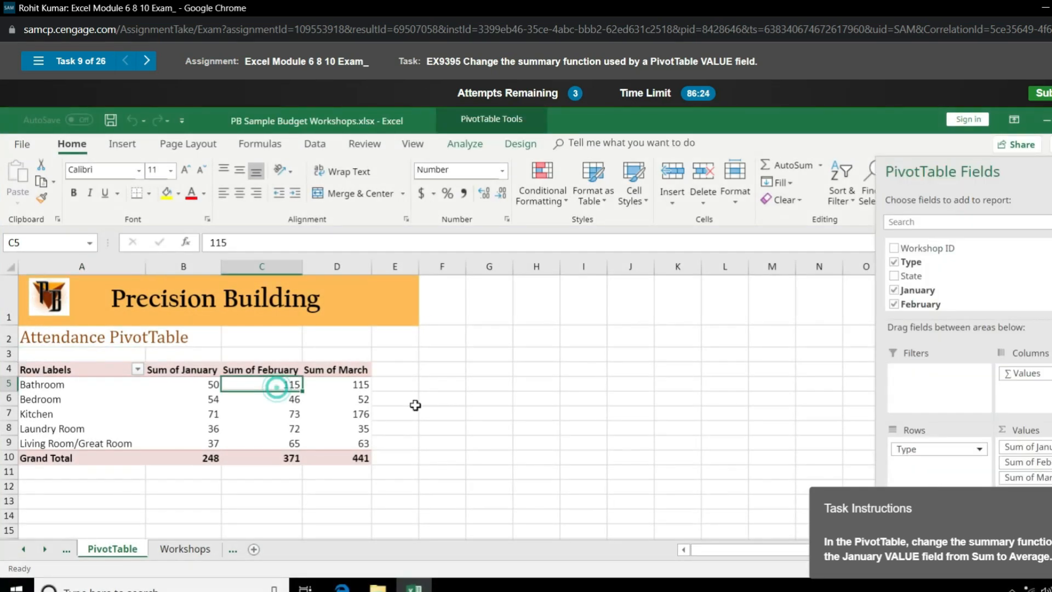
{"action": "left_click", "coordinate": [961, 513]}
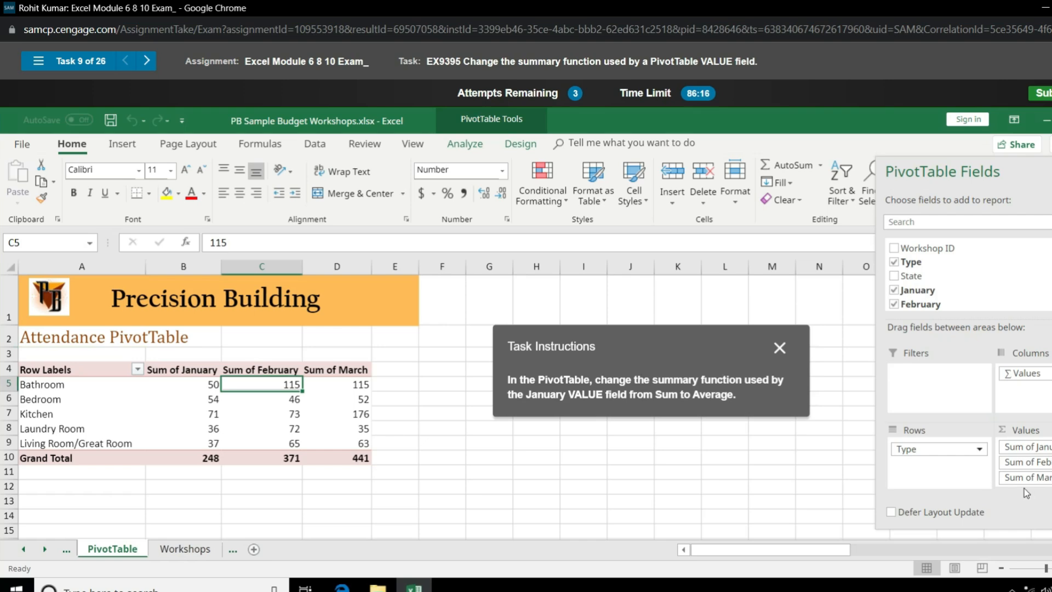
{"action": "left_click", "coordinate": [1045, 447]}
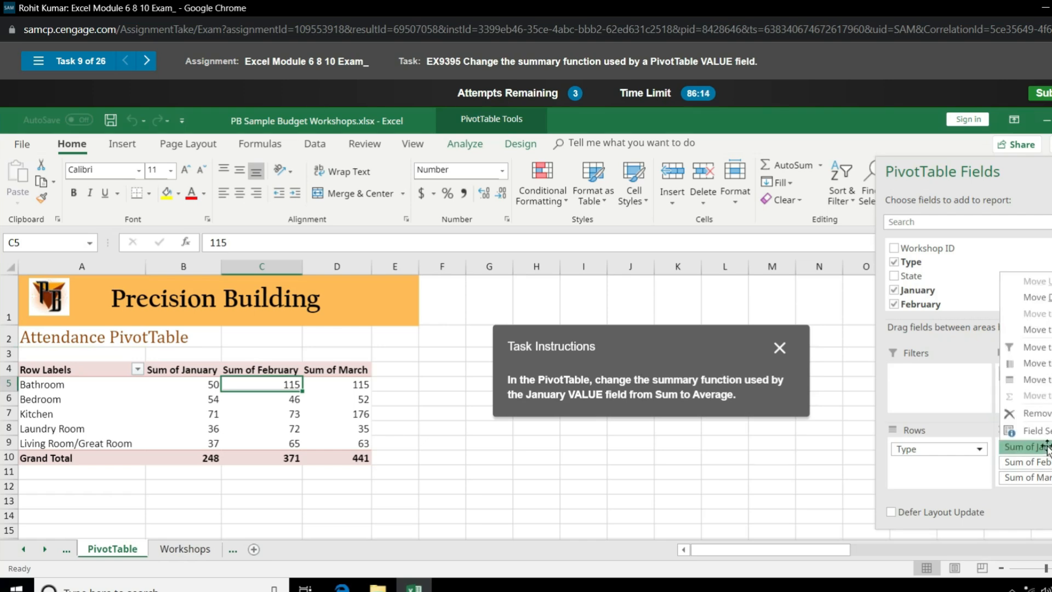
{"action": "left_click", "coordinate": [1033, 430]}
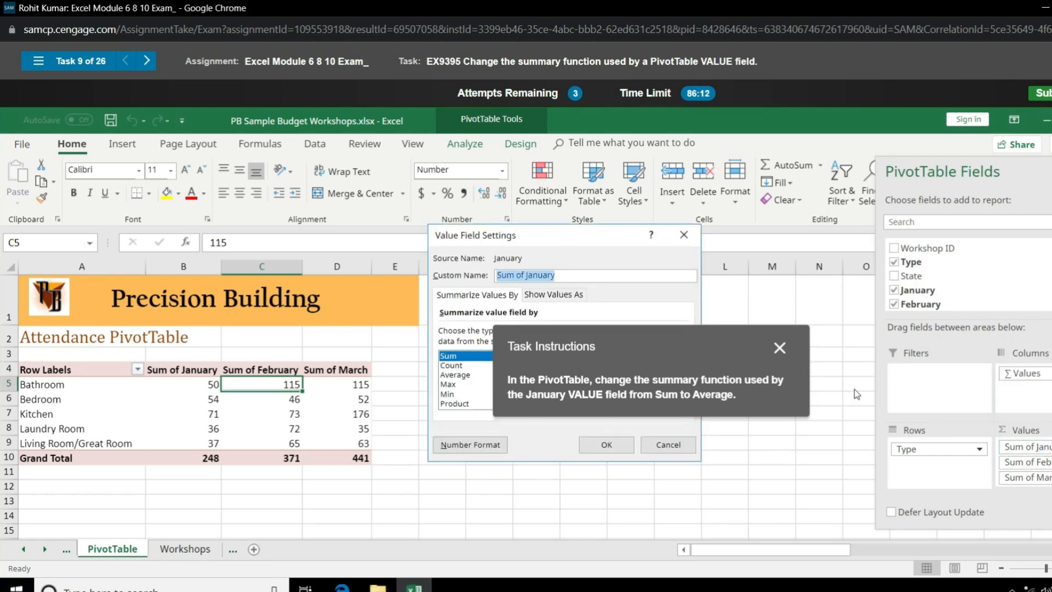
{"action": "left_click", "coordinate": [636, 347]}
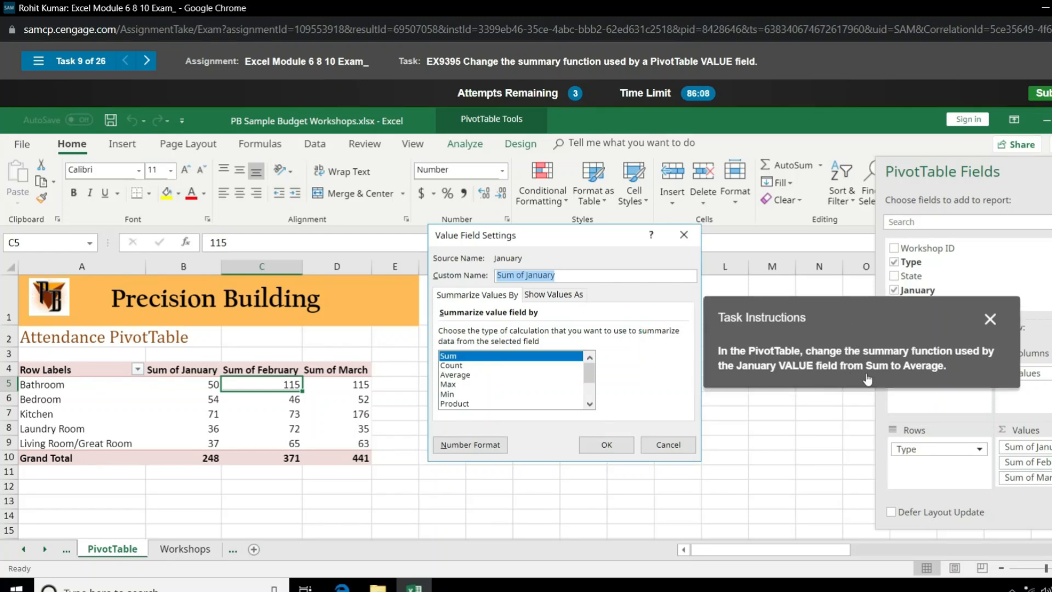
{"action": "left_click", "coordinate": [470, 376]}
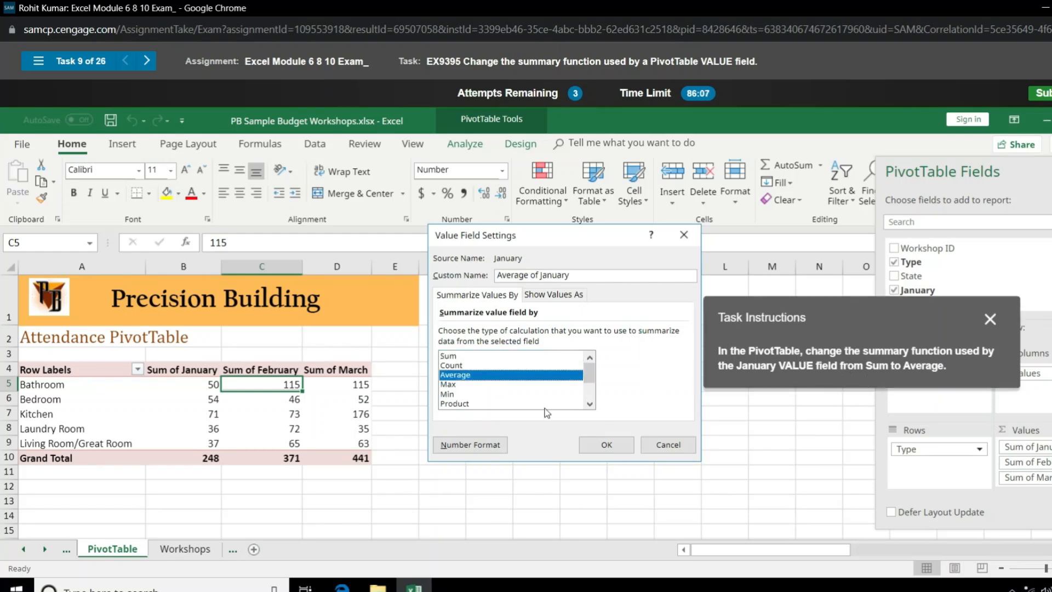
{"action": "left_click", "coordinate": [603, 446]}
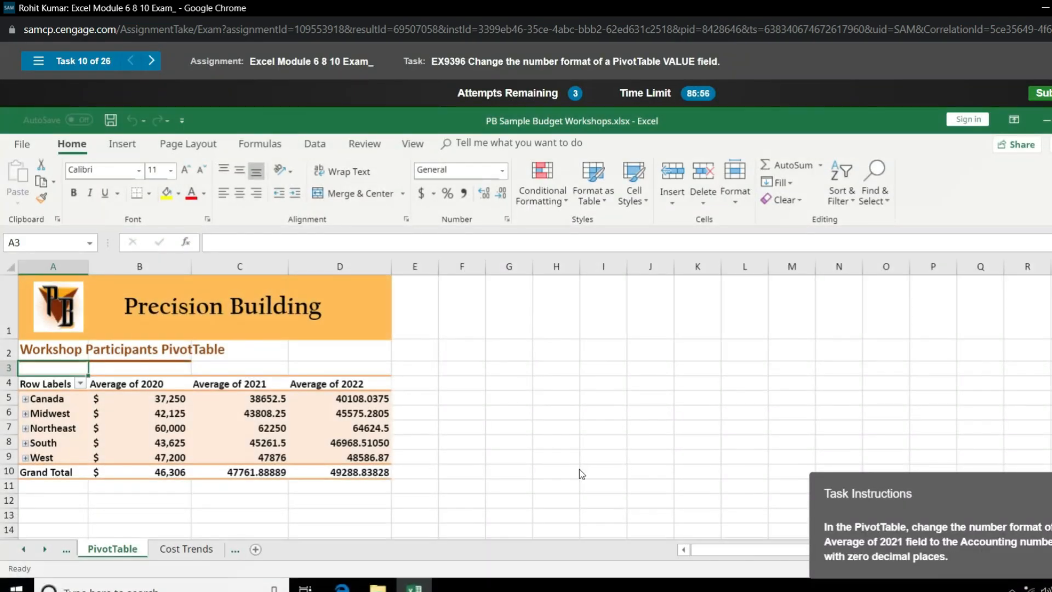
Format the PivotTable's Average of 2021 value field as Accounting with 0 decimal places.
{"action": "left_click", "coordinate": [237, 396]}
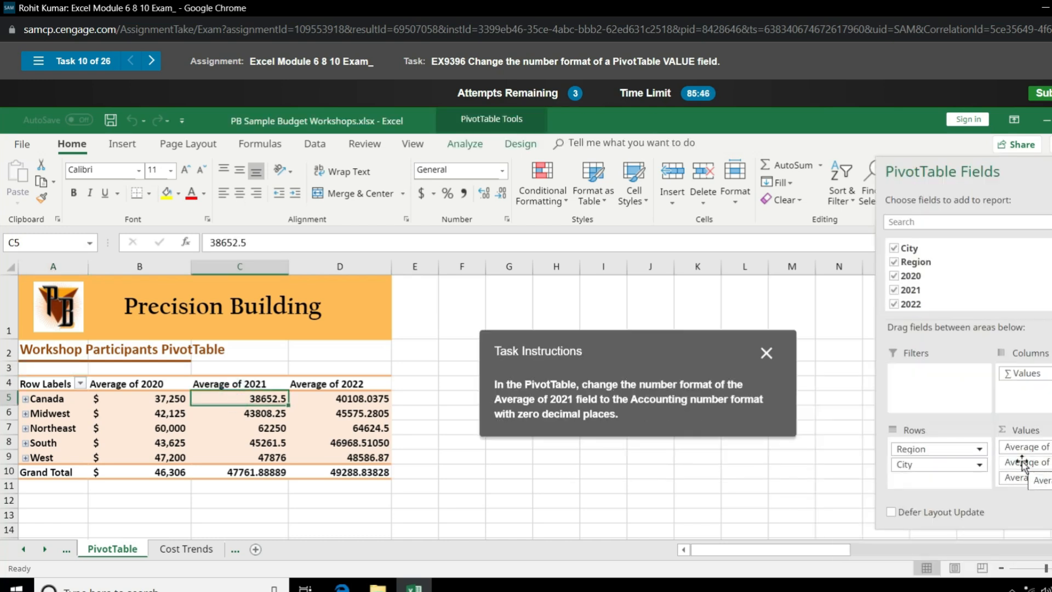
{"action": "left_click", "coordinate": [1022, 465]}
{"action": "left_click", "coordinate": [986, 462]}
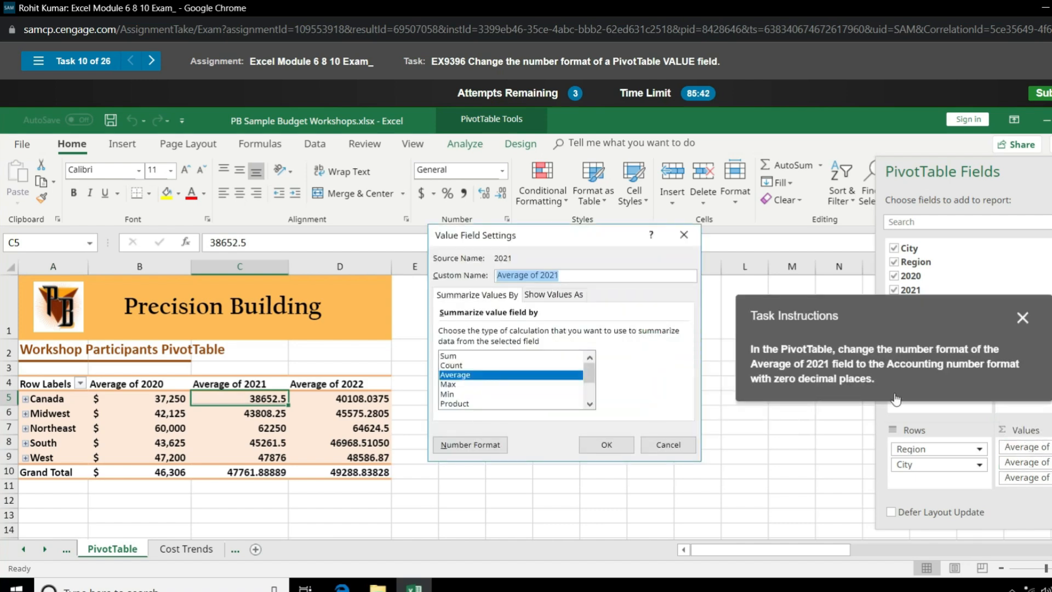
{"action": "left_click", "coordinate": [463, 445]}
{"action": "left_click", "coordinate": [425, 268]}
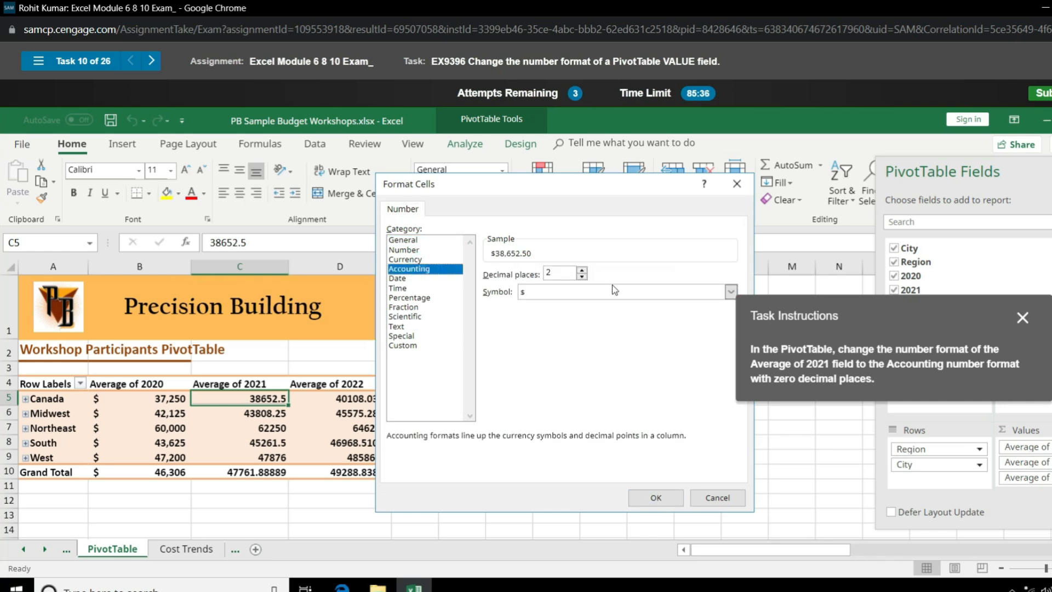
{"action": "left_click", "coordinate": [582, 276]}
{"action": "left_click", "coordinate": [582, 277]}
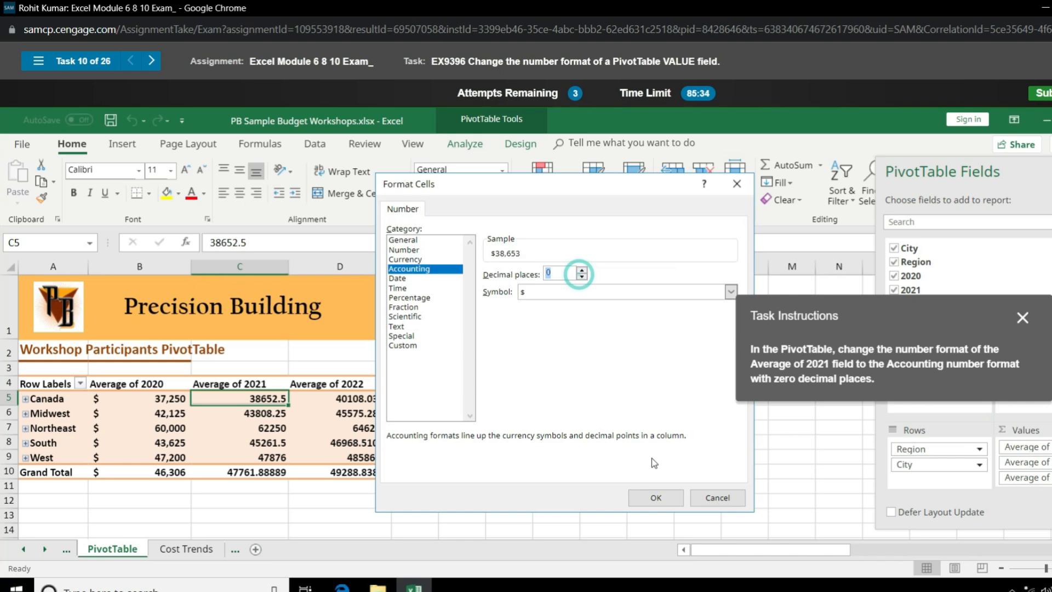
{"action": "left_click", "coordinate": [656, 498]}
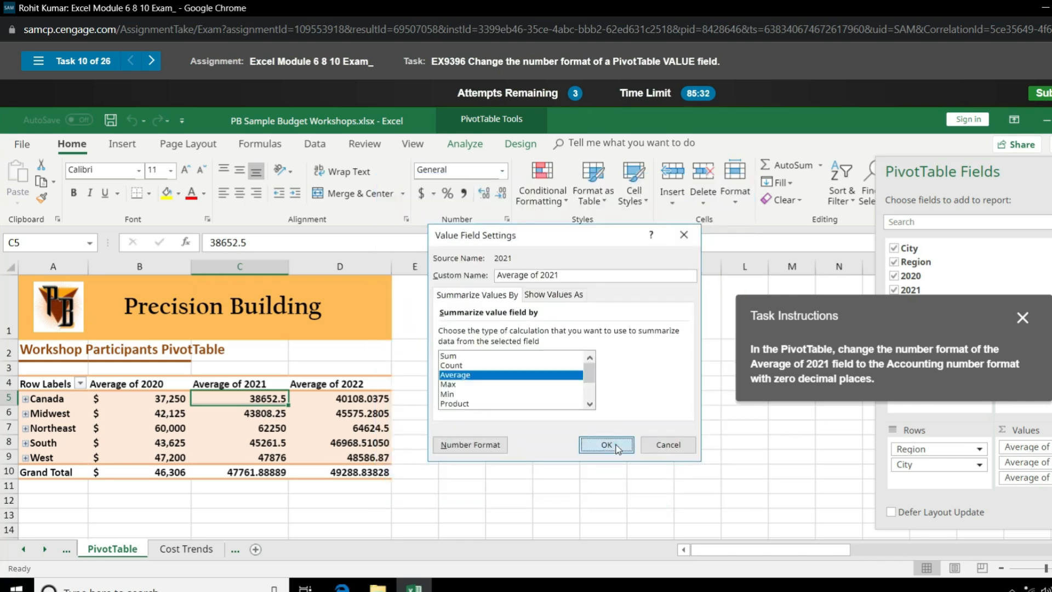
{"action": "left_click", "coordinate": [606, 444]}
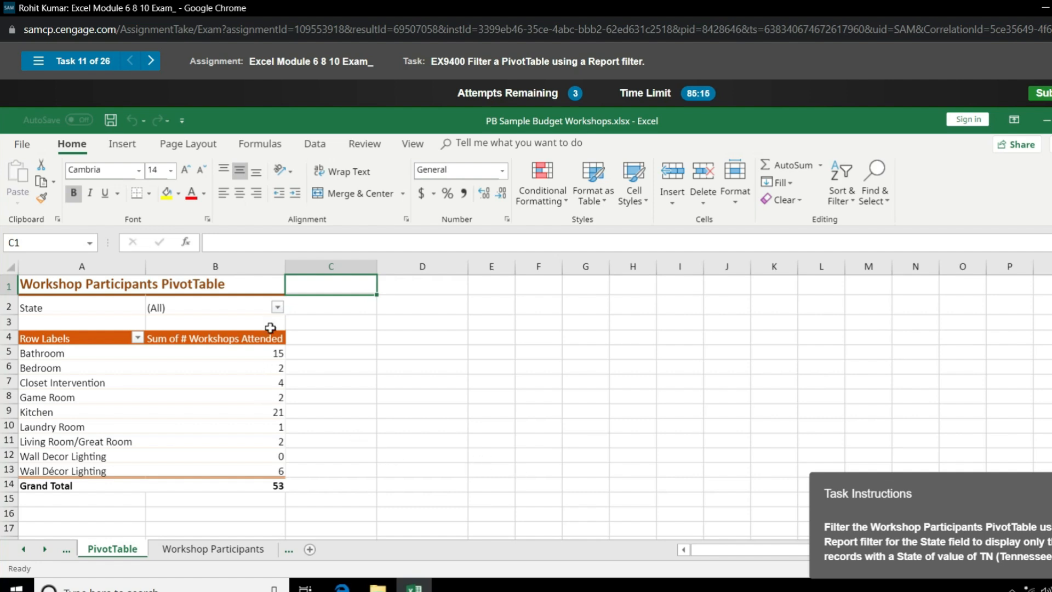
Filter the Workshop Participants PivotTable with the State report filter so that only TN is selected.
{"action": "left_click", "coordinate": [277, 308]}
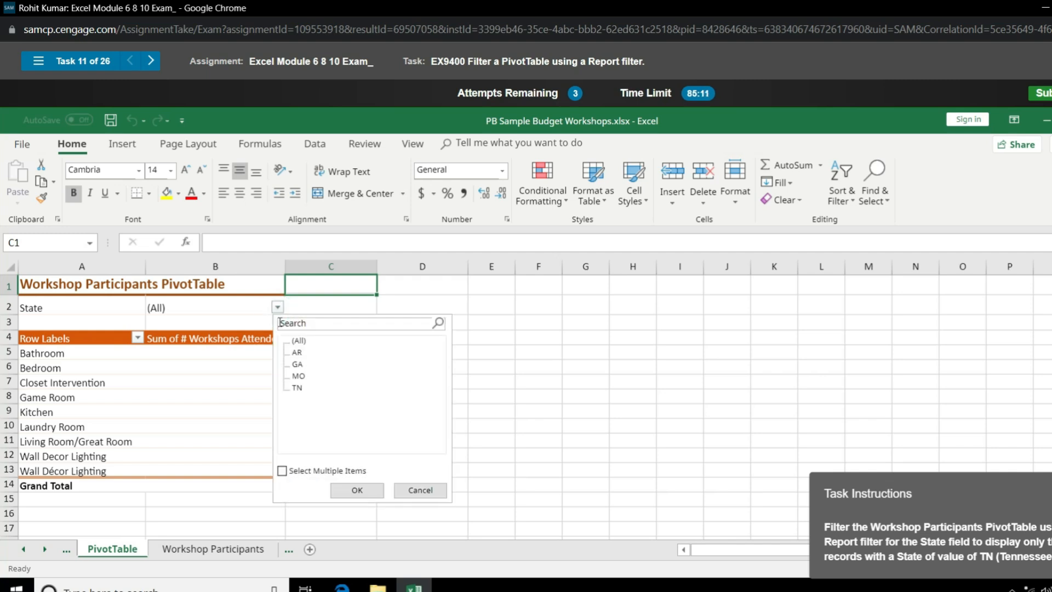
{"action": "left_click", "coordinate": [282, 470]}
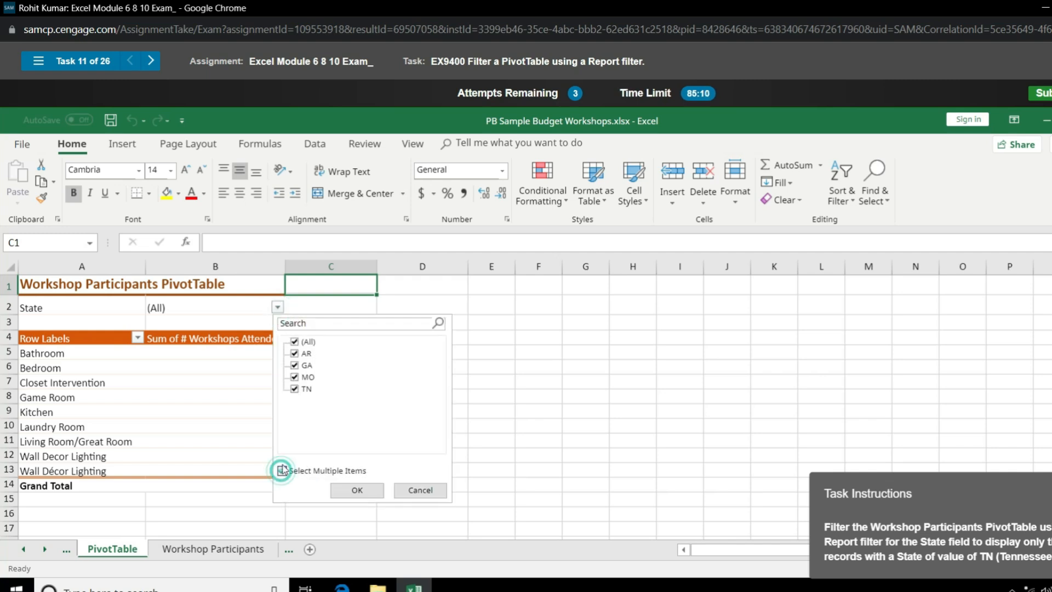
{"action": "left_click", "coordinate": [295, 342]}
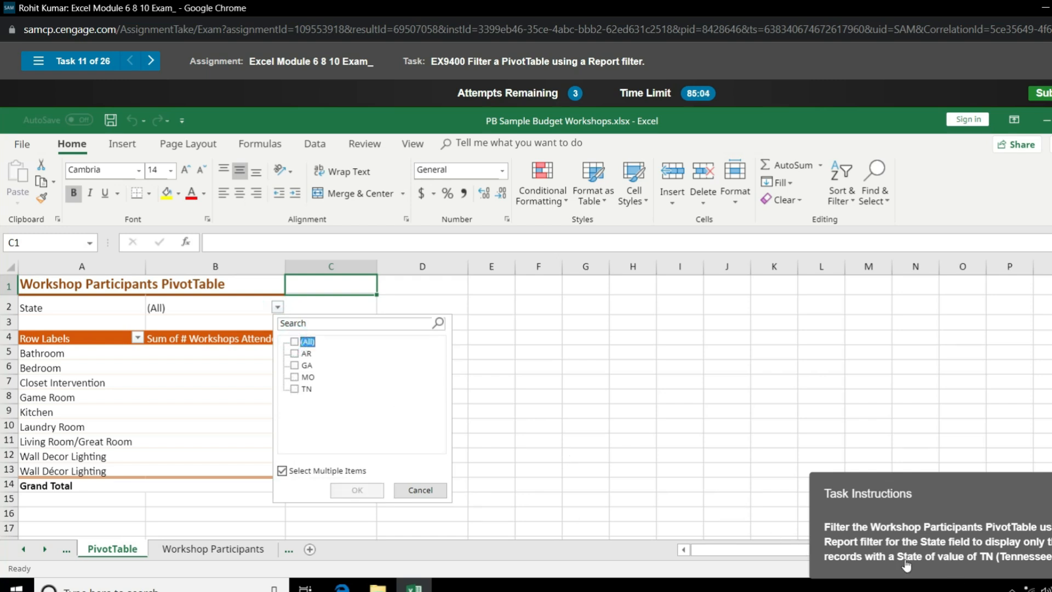
{"action": "left_click", "coordinate": [295, 389]}
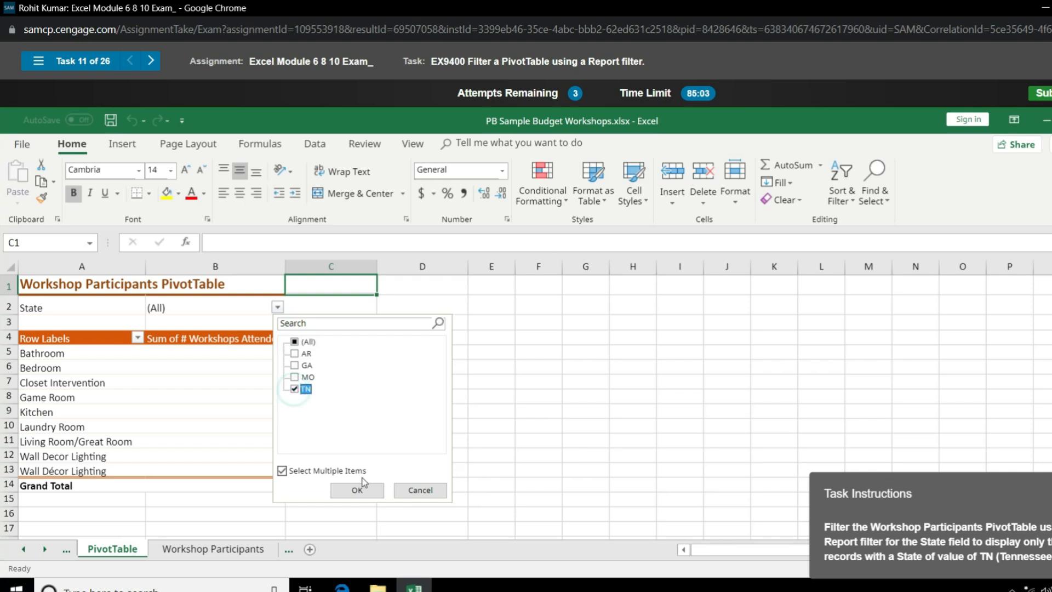
{"action": "left_click", "coordinate": [358, 489]}
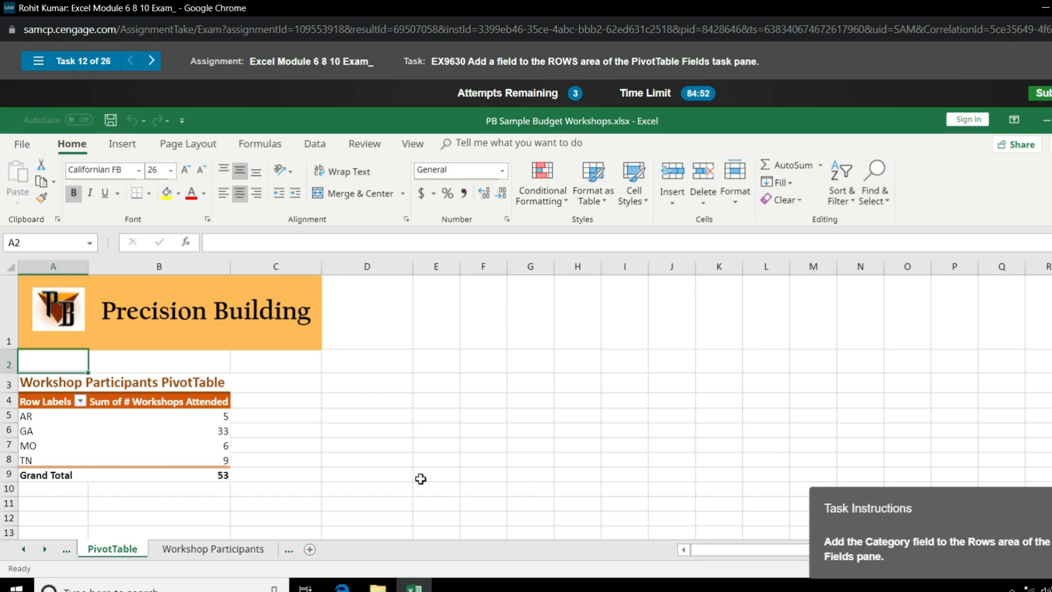
Add the Category field to the Rows area of the PivotTable, below State.
{"action": "left_click", "coordinate": [201, 428]}
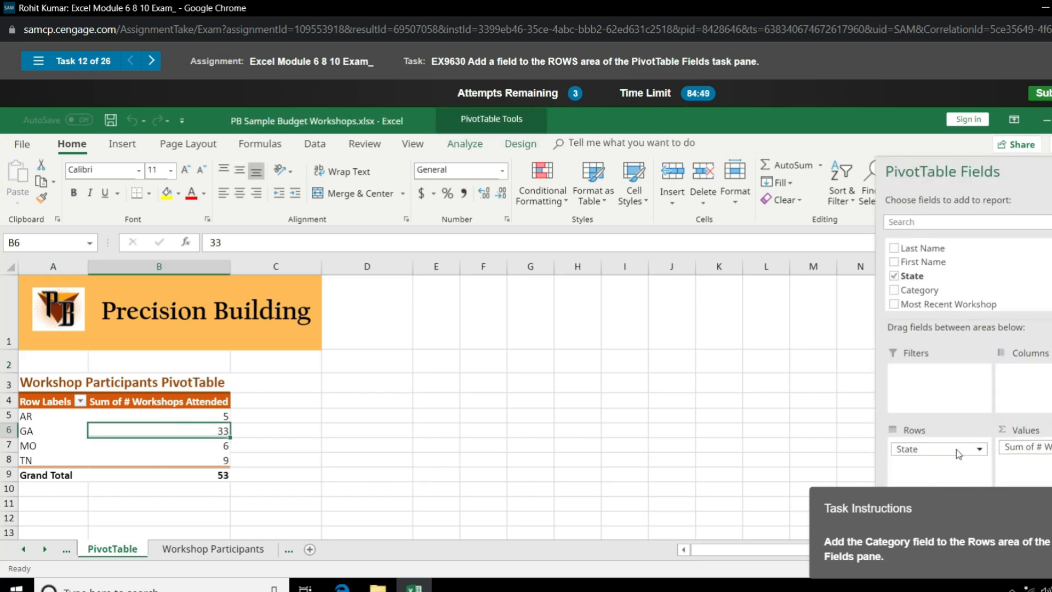
{"action": "left_click_drag", "start_coordinate": [973, 504], "coordinate": [676, 393]}
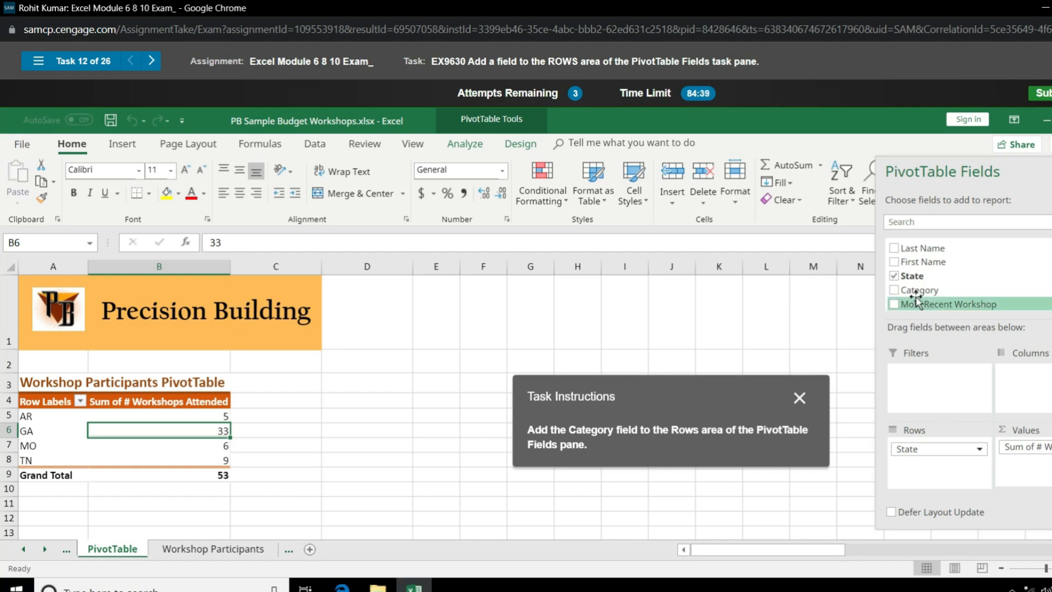
{"action": "left_click_drag", "start_coordinate": [916, 291], "coordinate": [920, 474]}
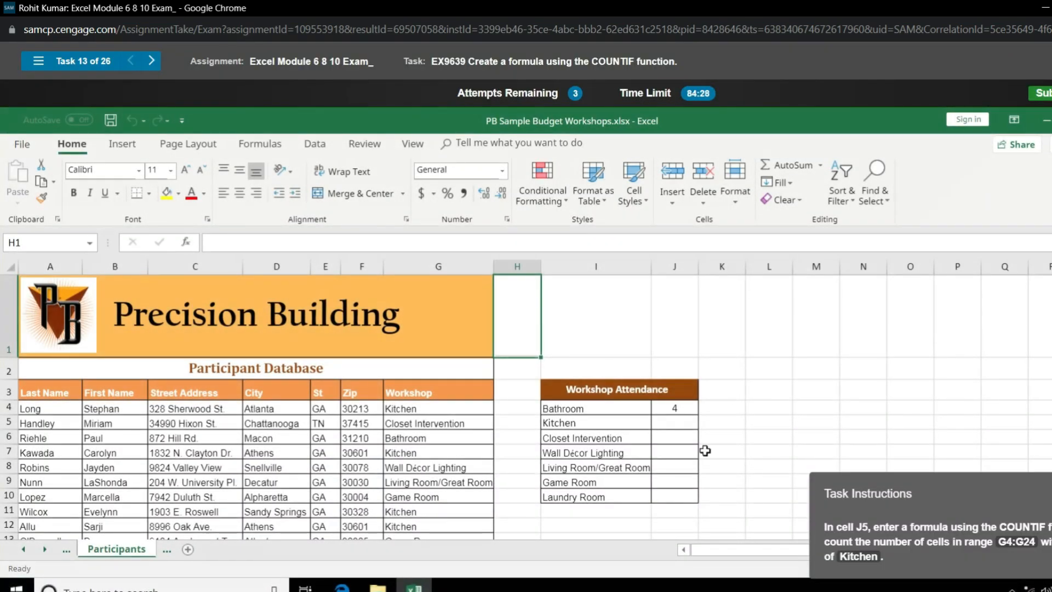
Enter the formula =COUNTIF(G4:G24,"Kitchen") in cell J5 of the Workshop Attendance table.
{"action": "left_click", "coordinate": [676, 424]}
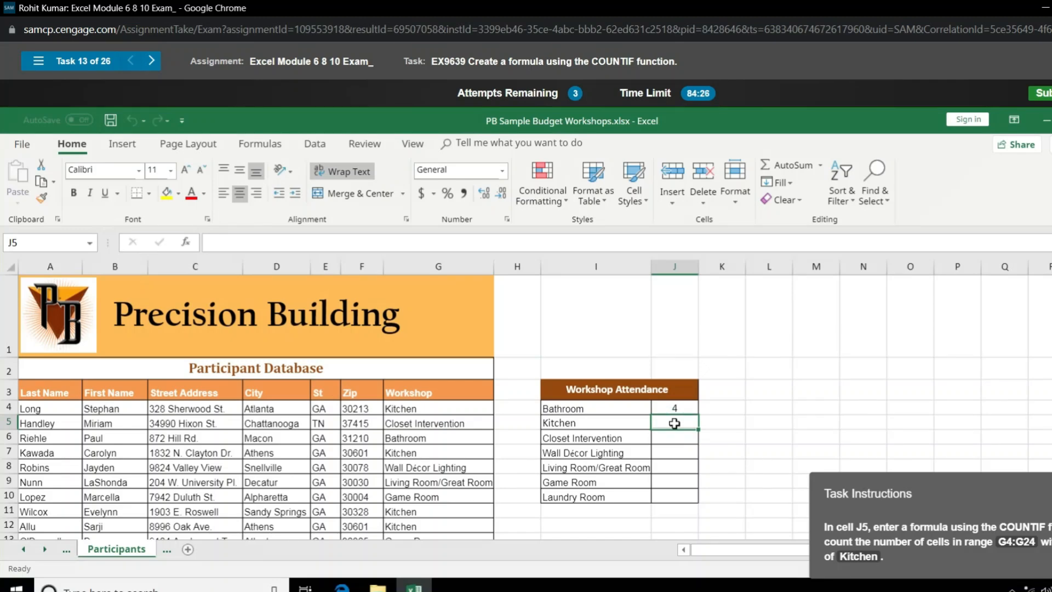
{"action": "left_click", "coordinate": [303, 245]}
{"action": "type", "text": "="}
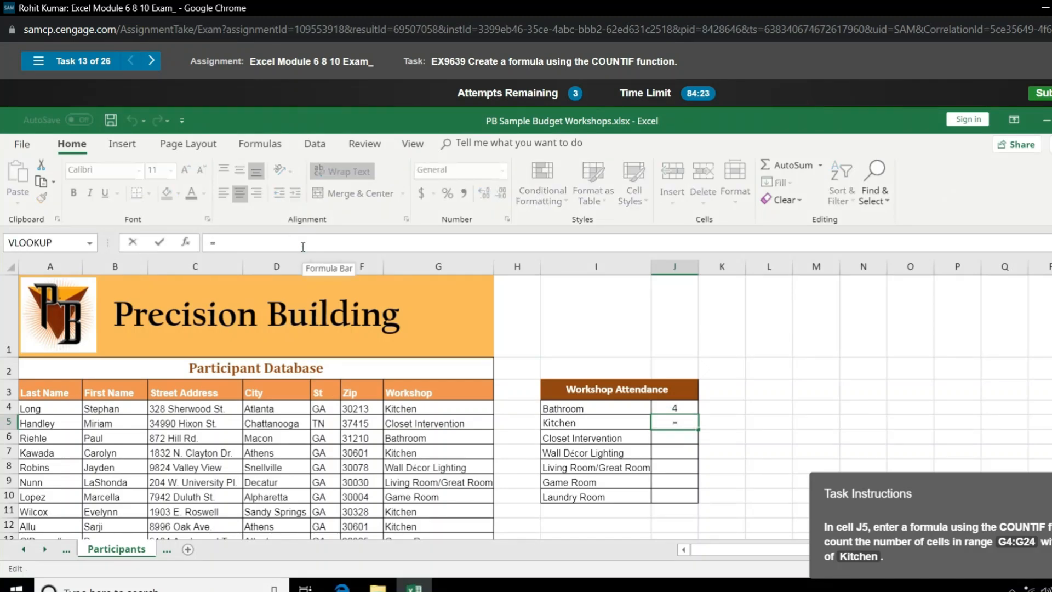
{"action": "type", "text": "co"}
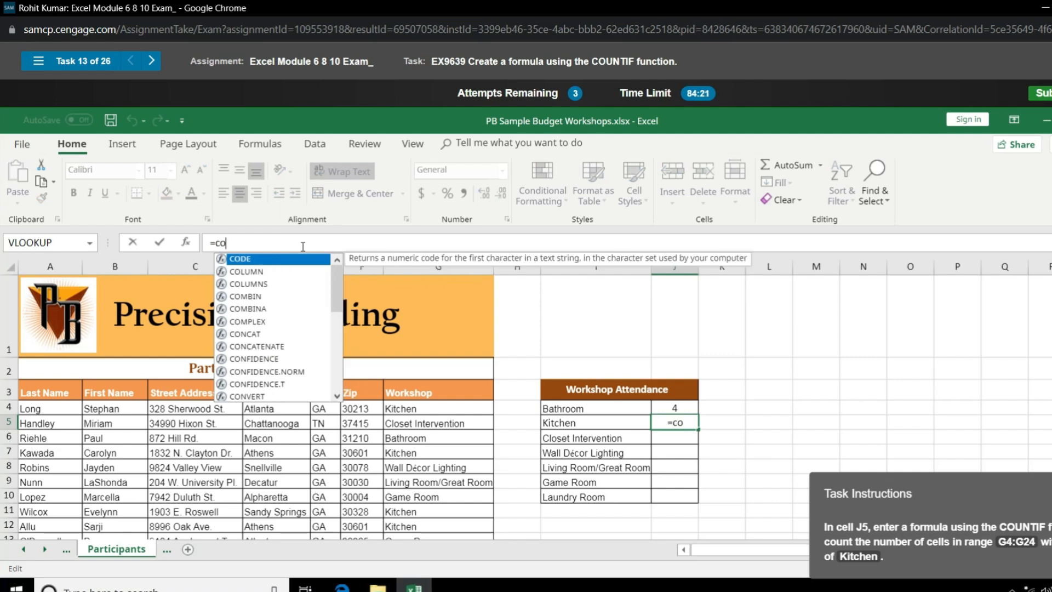
{"action": "type", "text": "untif"}
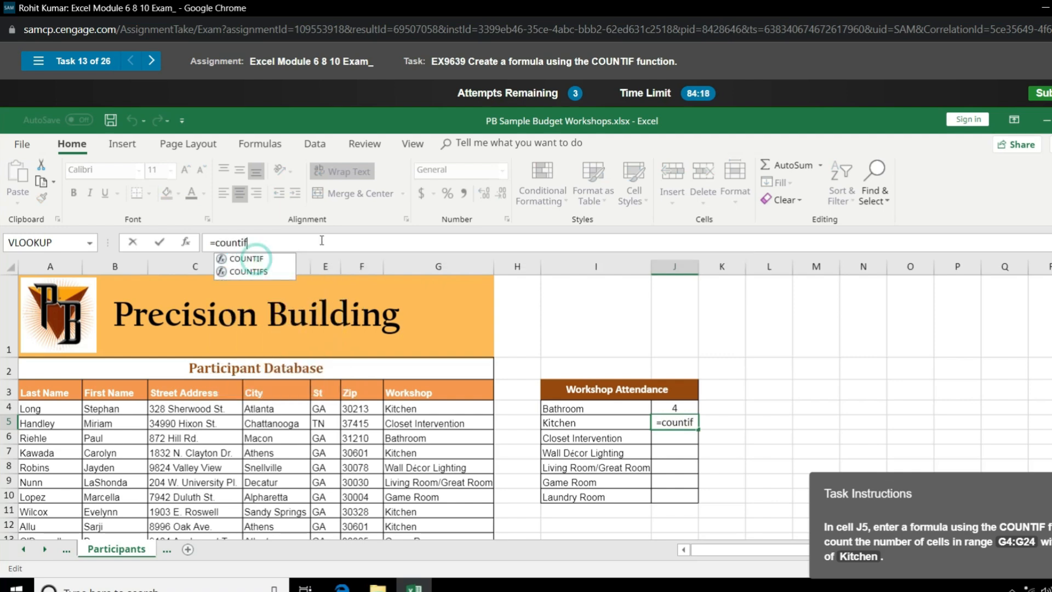
{"action": "double_click", "coordinate": [259, 262]}
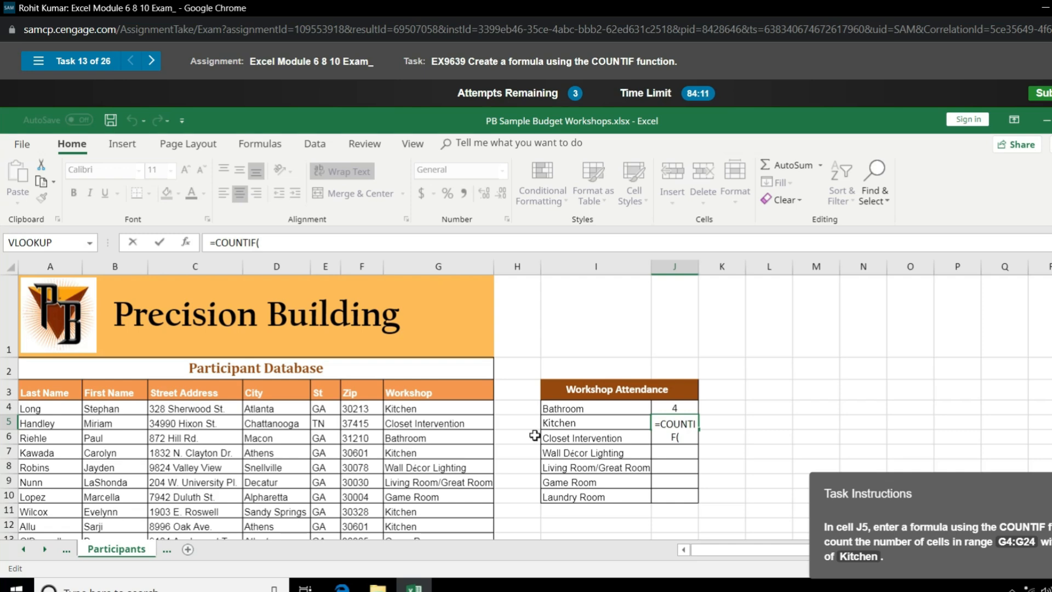
{"action": "left_click_drag", "start_coordinate": [439, 408], "coordinate": [428, 329]}
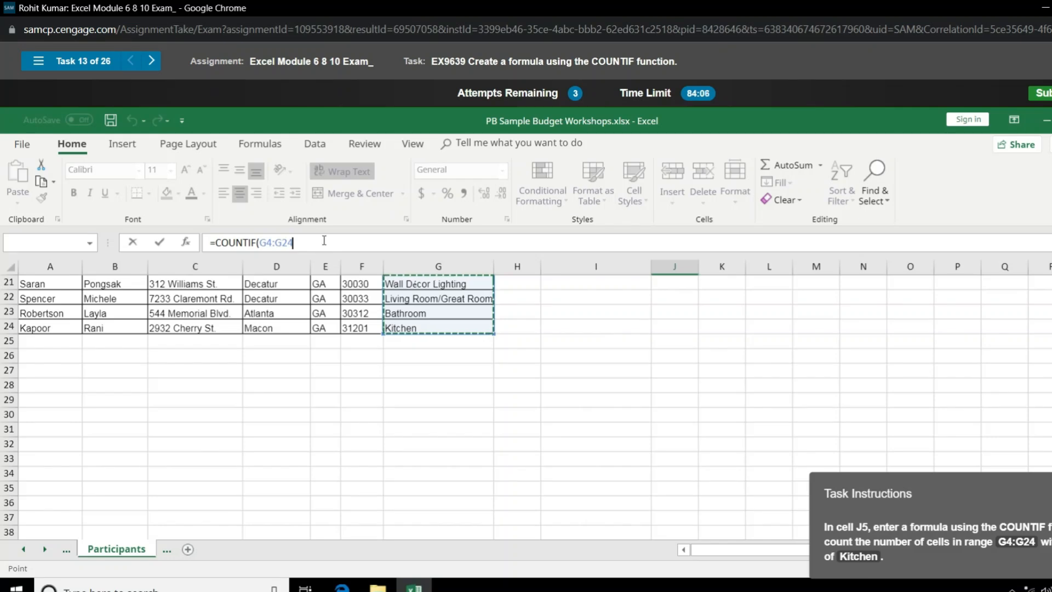
{"action": "type", "text": ","}
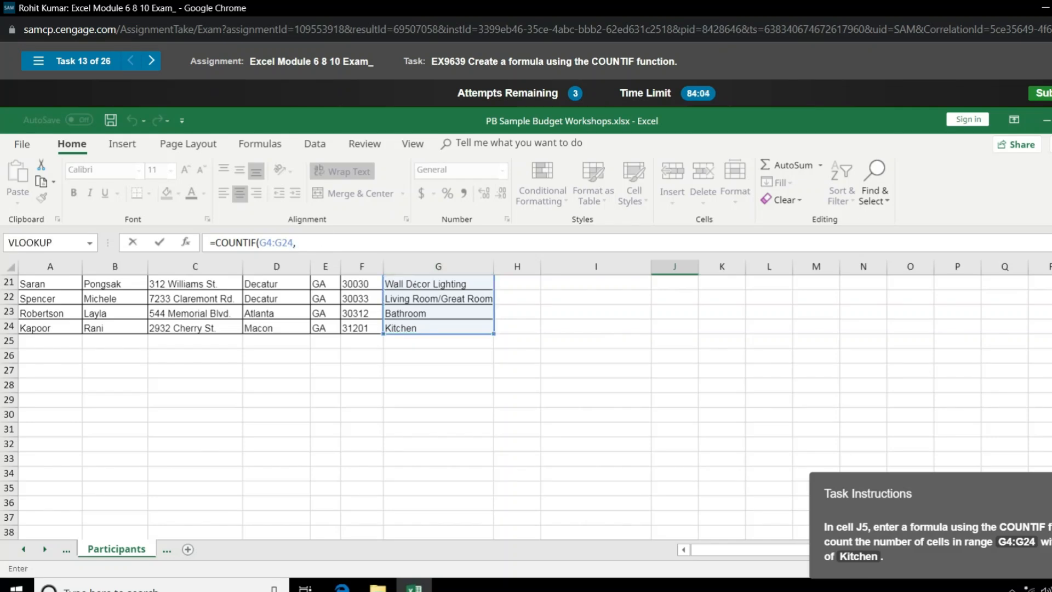
{"action": "scroll", "coordinate": [428, 256], "scroll_direction": "up", "scroll_amount": 7}
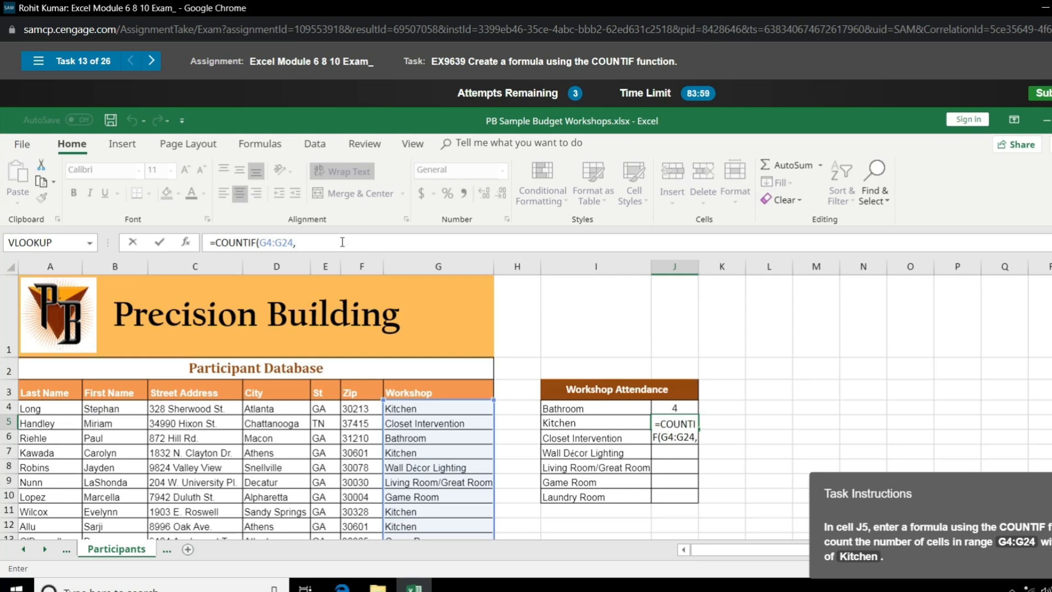
{"action": "type", "text": "\""}
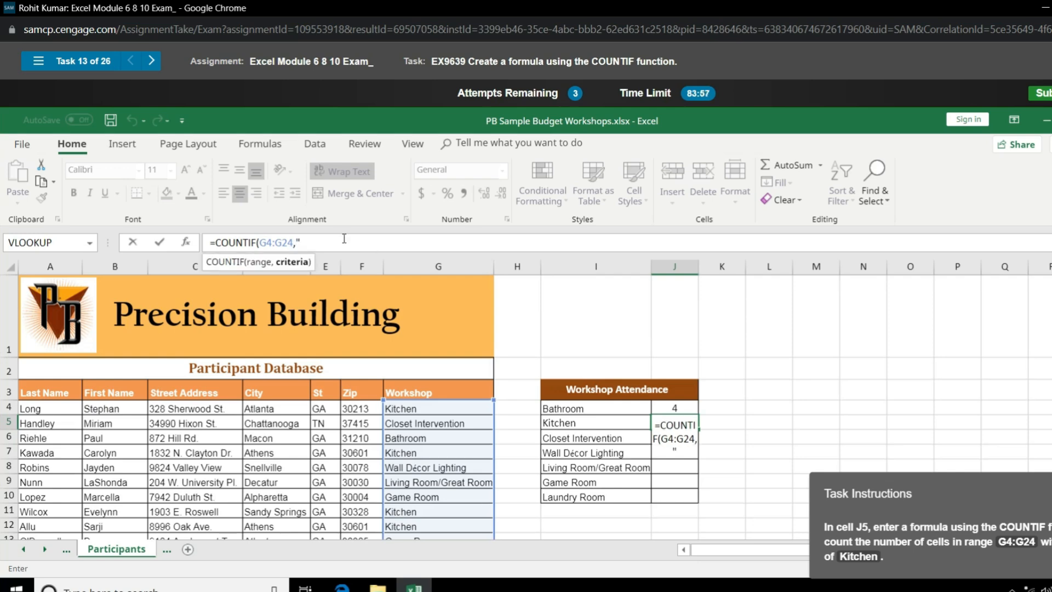
{"action": "type", "text": "Kitchen\")"}
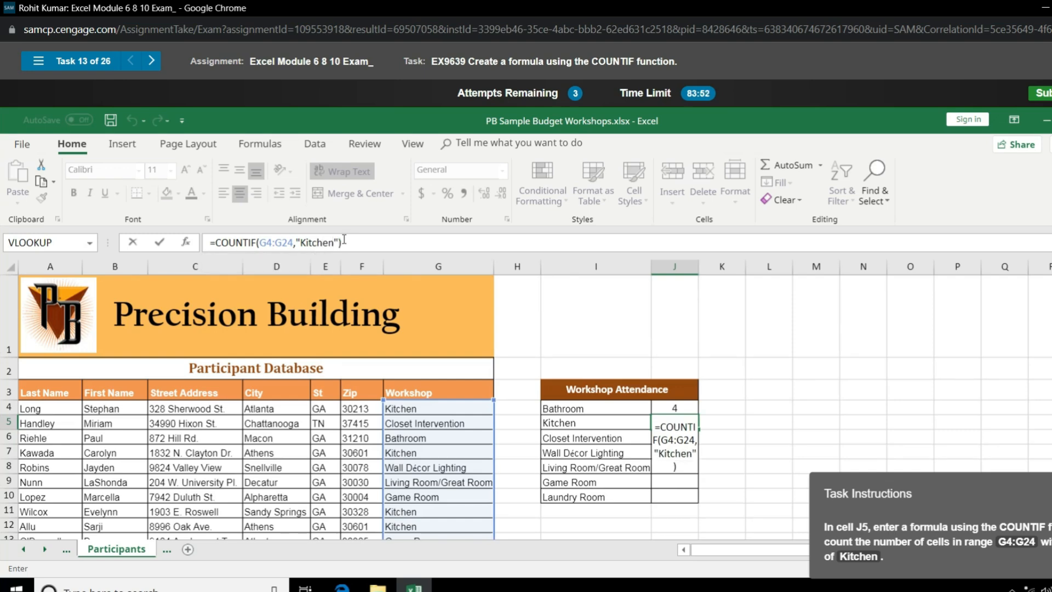
{"action": "key", "text": "Return"}
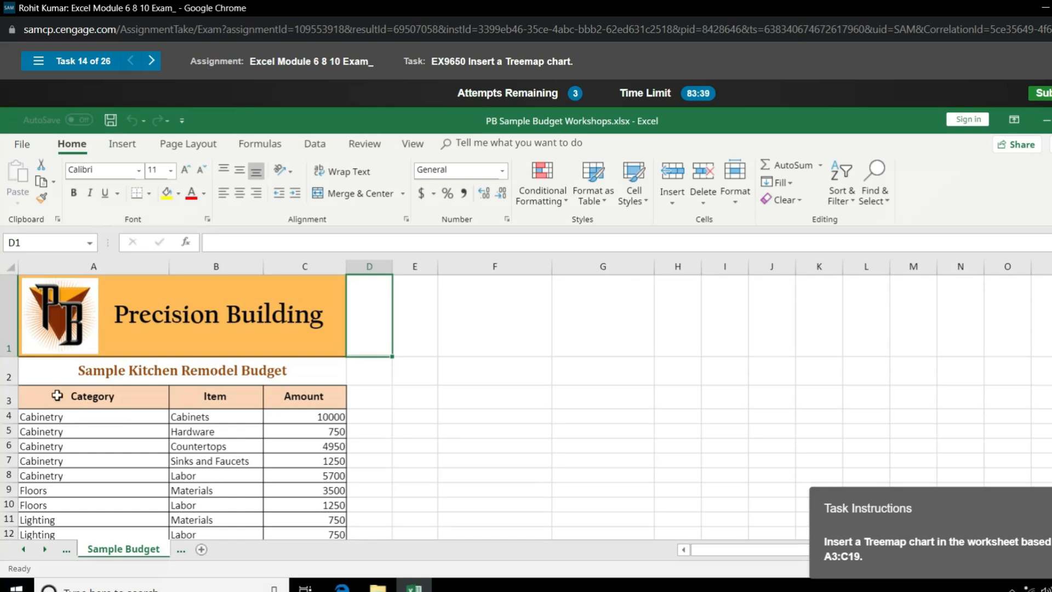
Insert a Treemap chart based on the range A3:C19 of the Sample Budget worksheet.
{"action": "left_click", "coordinate": [75, 399]}
{"action": "left_click_drag", "start_coordinate": [75, 400], "coordinate": [307, 432]}
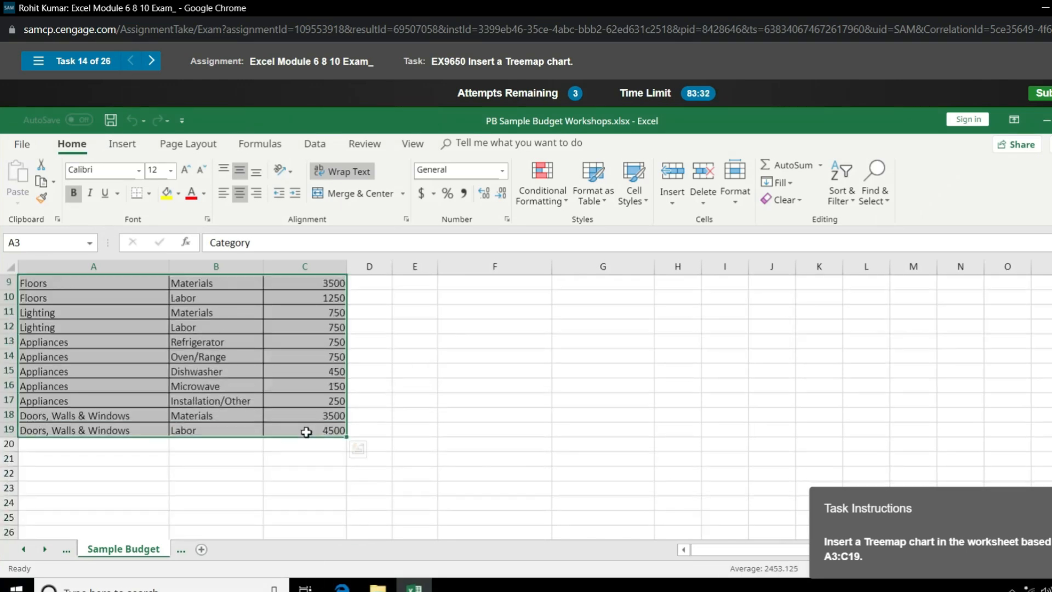
{"action": "left_click", "coordinate": [122, 144]}
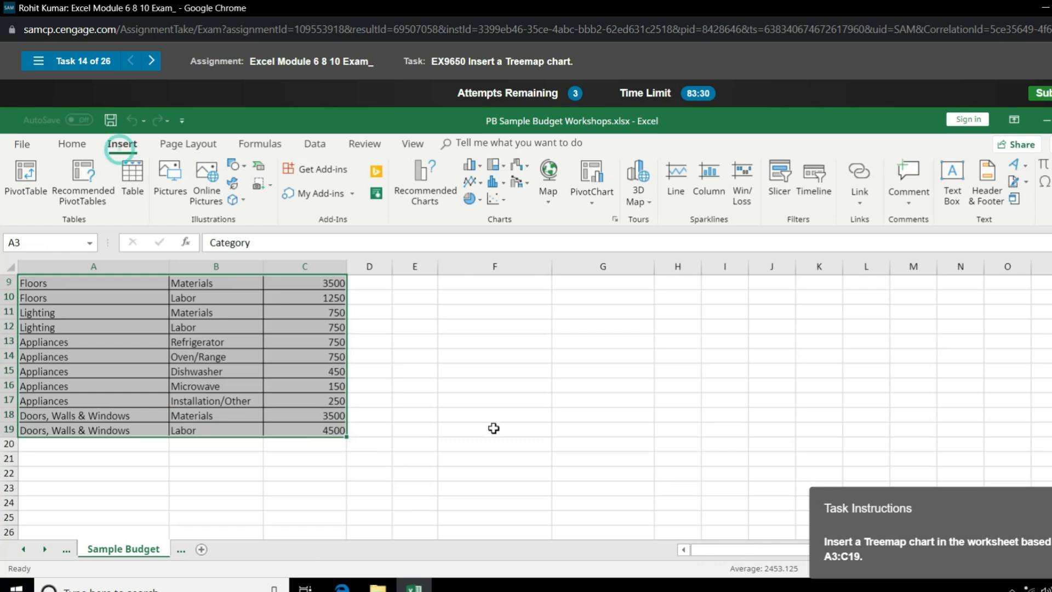
{"action": "left_click", "coordinate": [422, 199]}
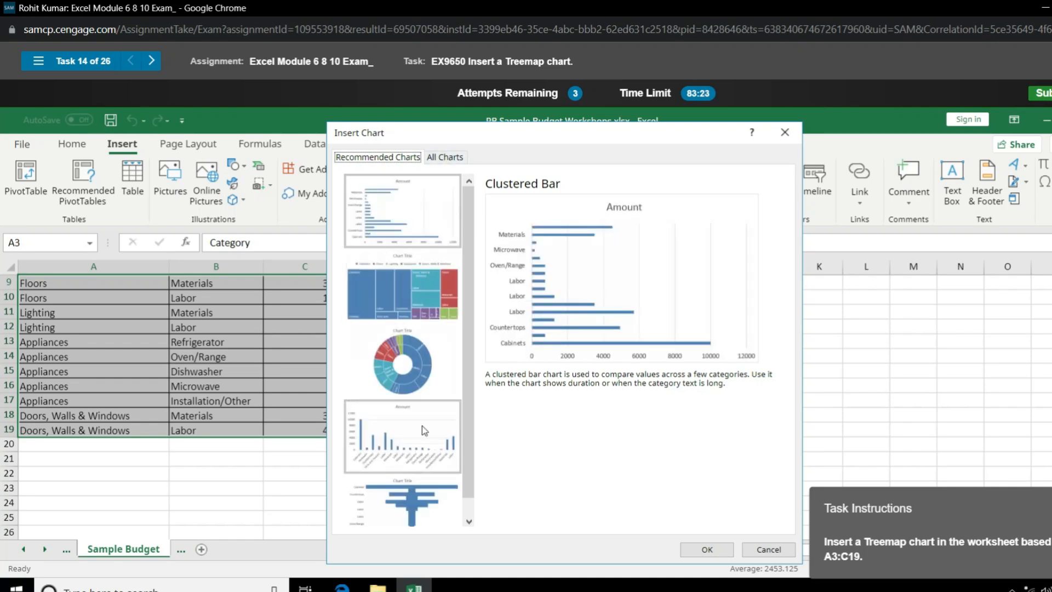
{"action": "left_click", "coordinate": [446, 158]}
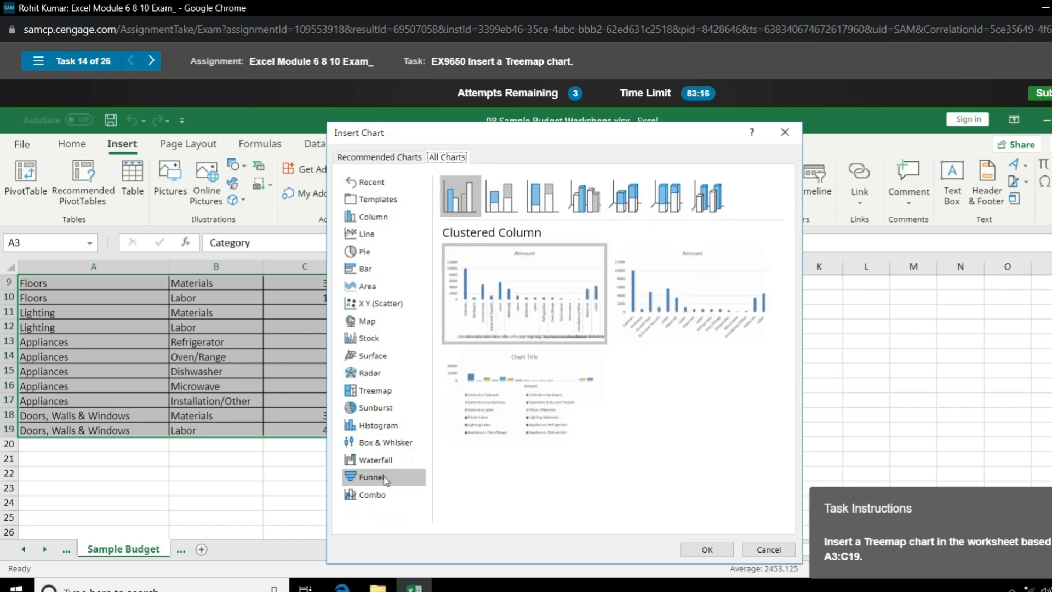
{"action": "left_click", "coordinate": [384, 394]}
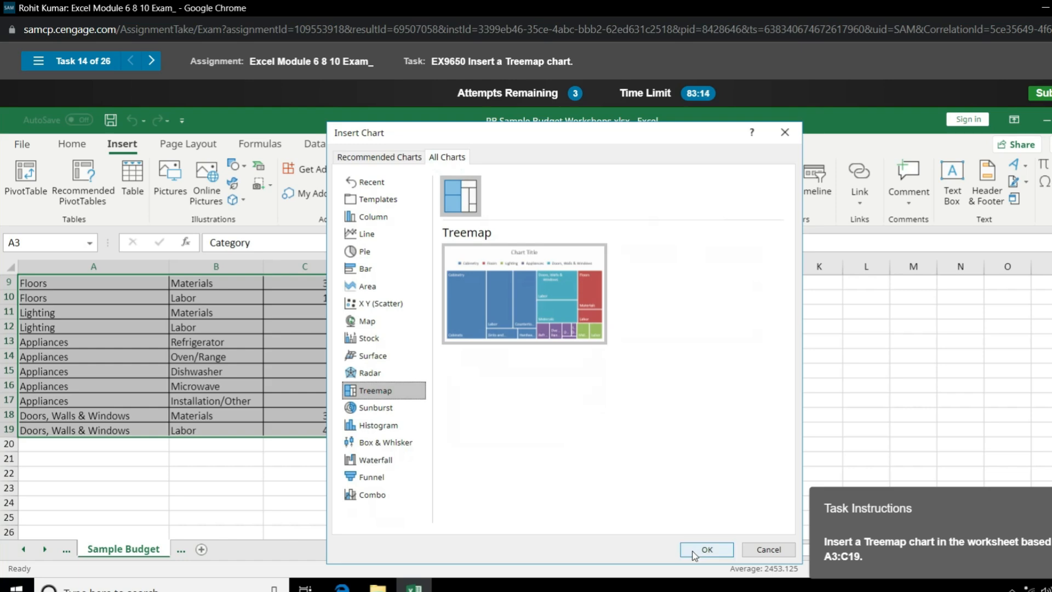
{"action": "key", "text": "Return"}
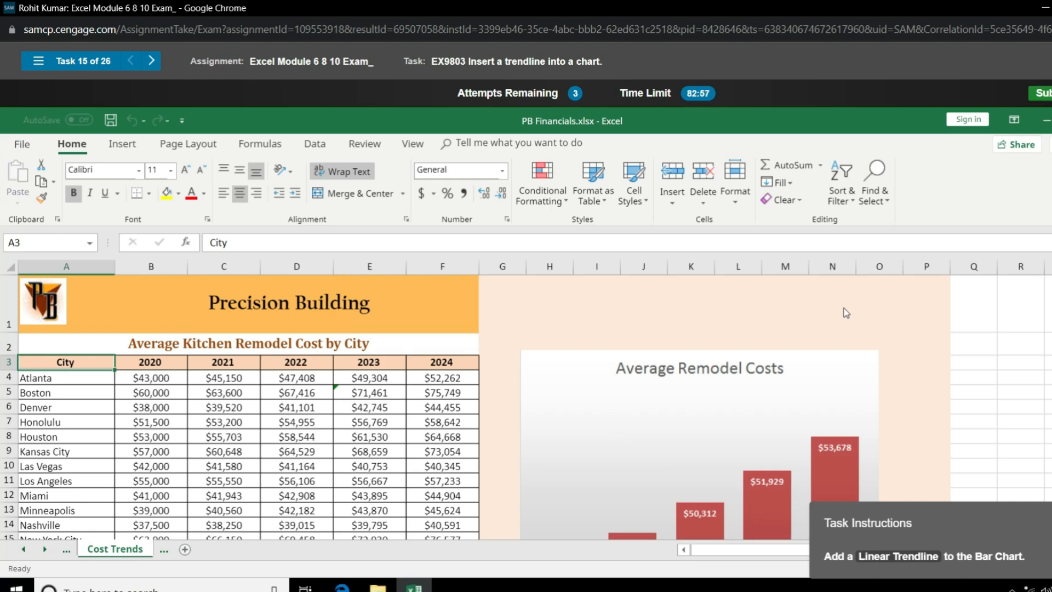
Add a Linear trendline to the Average Remodel Costs bar chart on the Cost Trends worksheet.
{"action": "left_click", "coordinate": [797, 363]}
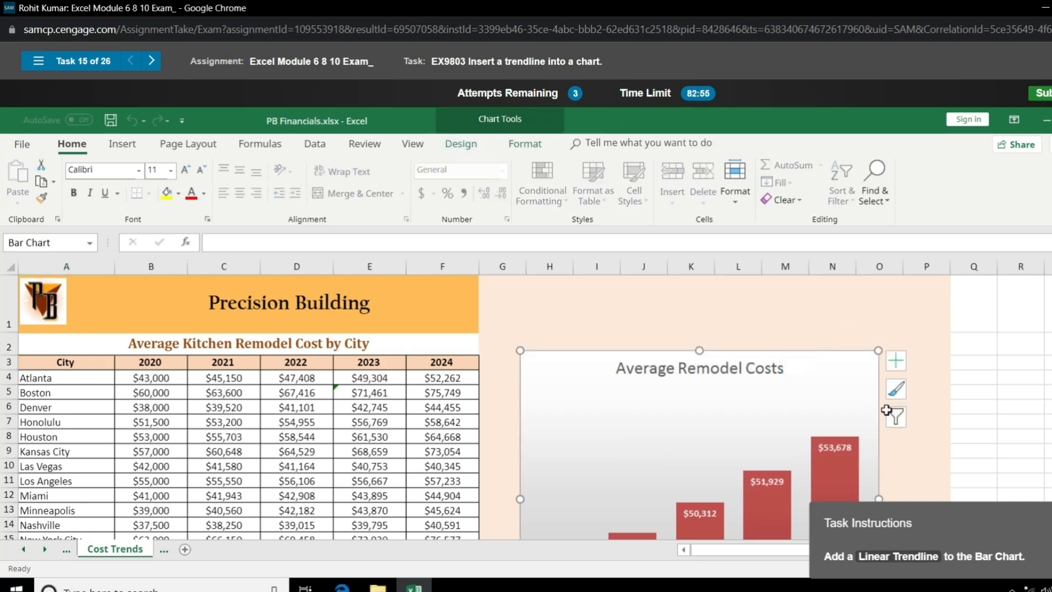
{"action": "left_click", "coordinate": [897, 362]}
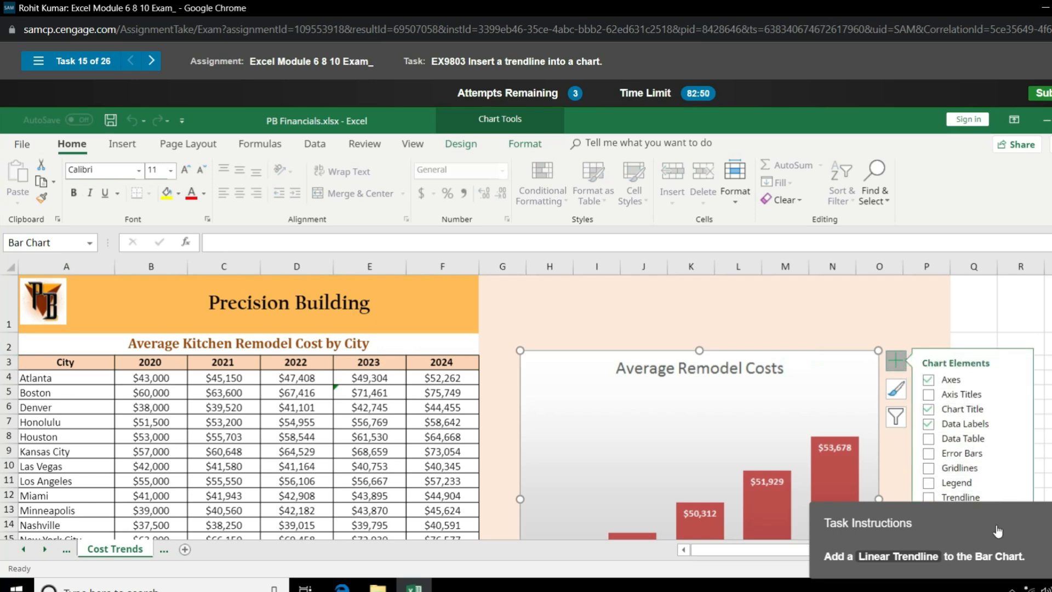
{"action": "left_click_drag", "start_coordinate": [998, 531], "coordinate": [651, 305]}
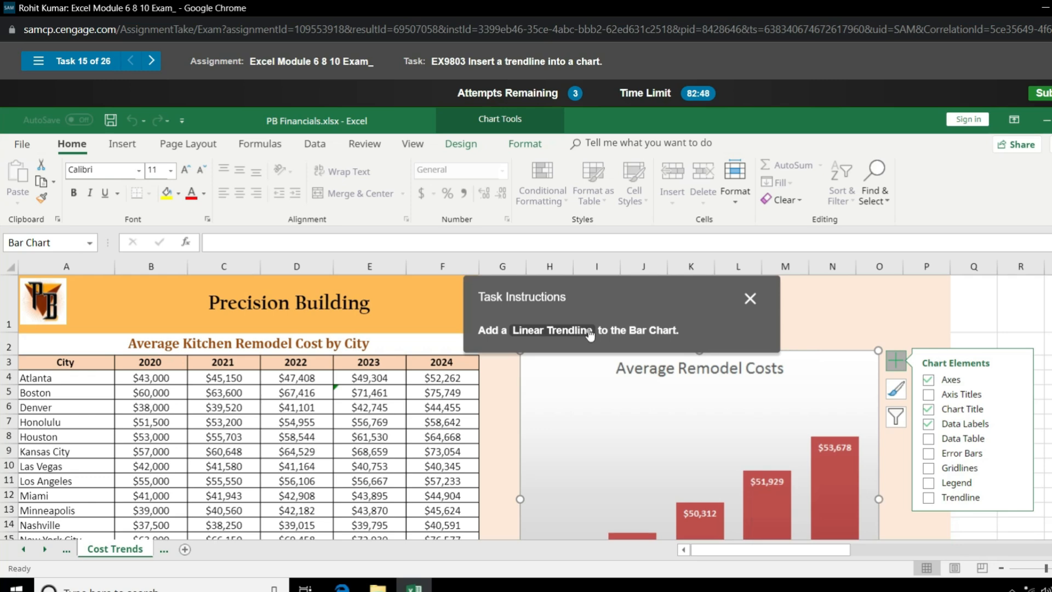
{"action": "left_click", "coordinate": [1021, 499]}
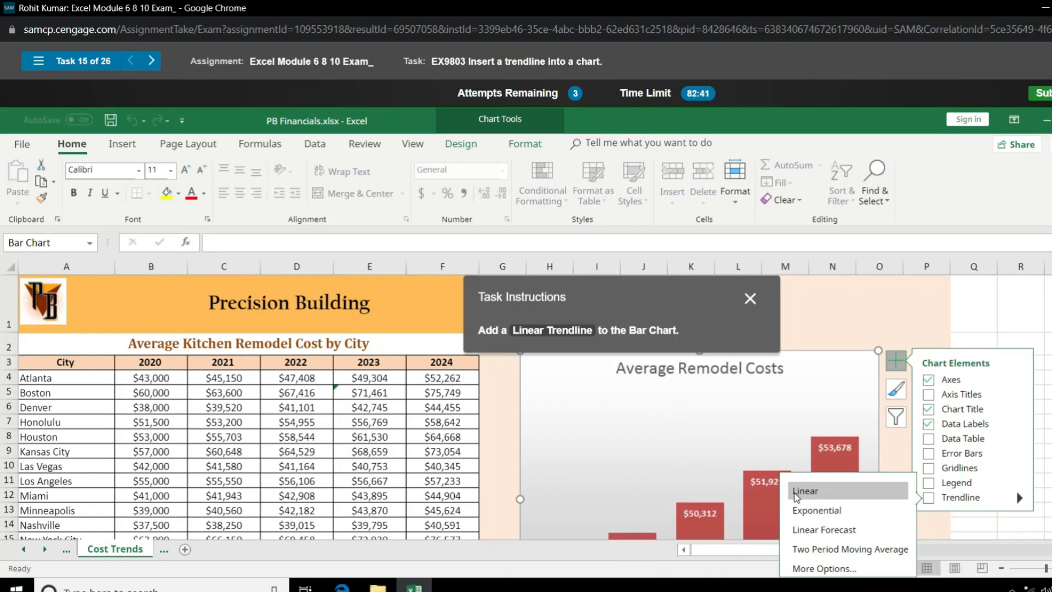
{"action": "left_click", "coordinate": [796, 492]}
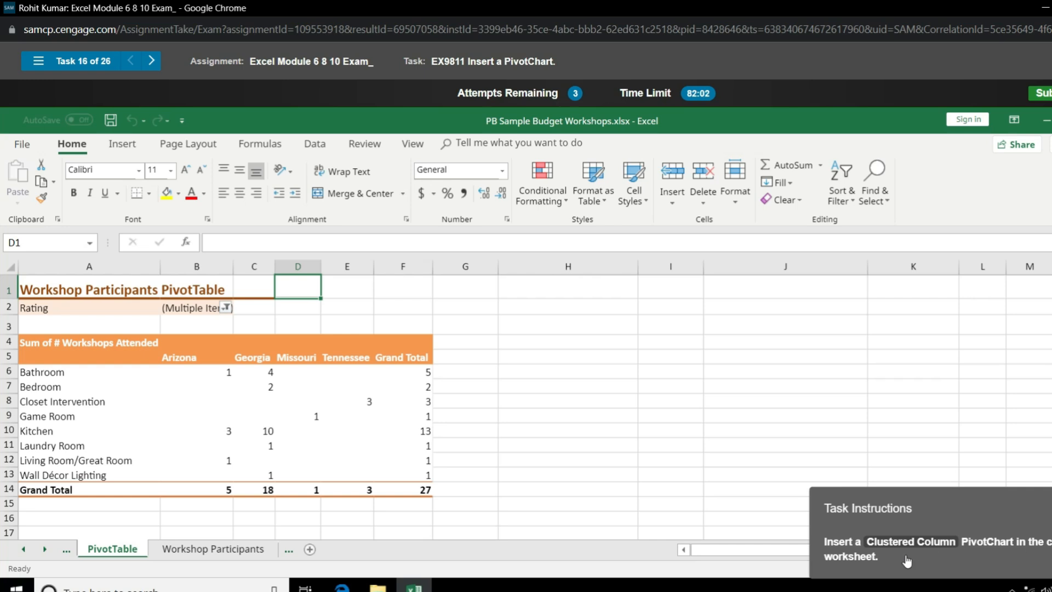
Insert a Clustered Column PivotChart based on the Workshop Participants PivotTable in the PivotTable worksheet.
{"action": "left_click", "coordinate": [249, 373]}
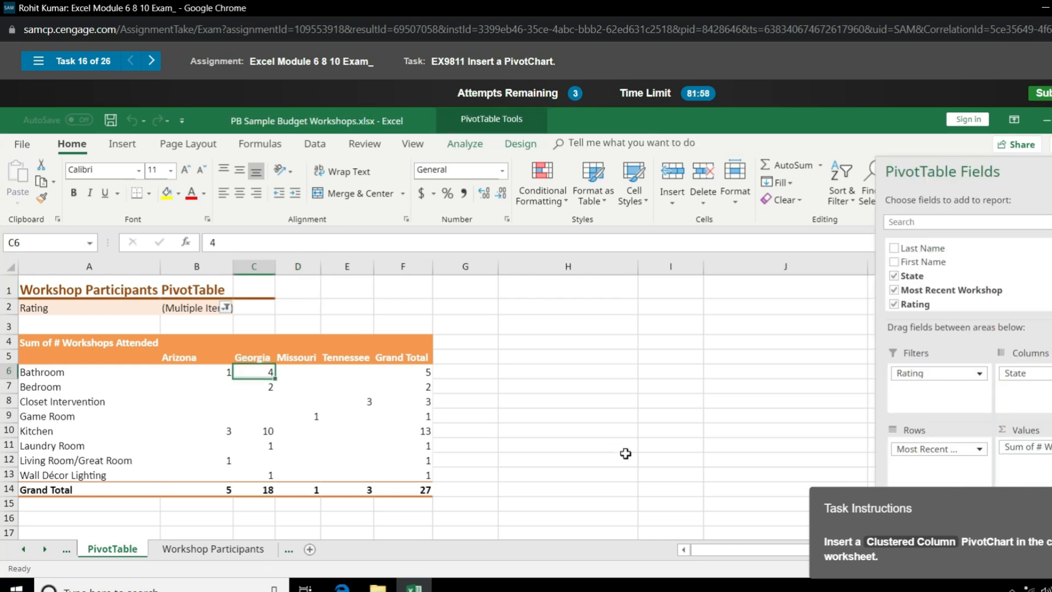
{"action": "left_click", "coordinate": [467, 145]}
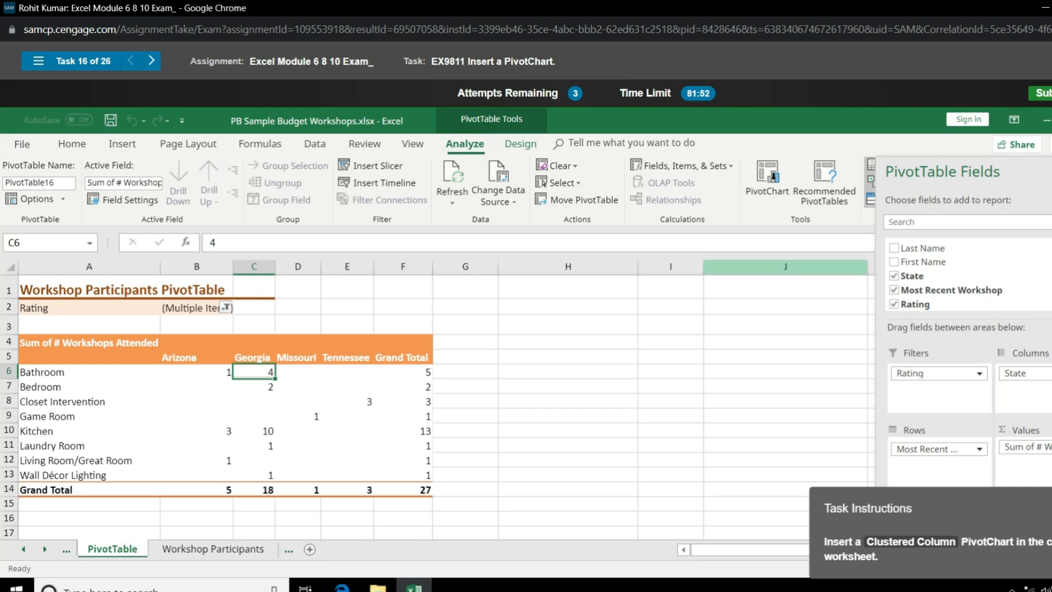
{"action": "left_click", "coordinate": [767, 181]}
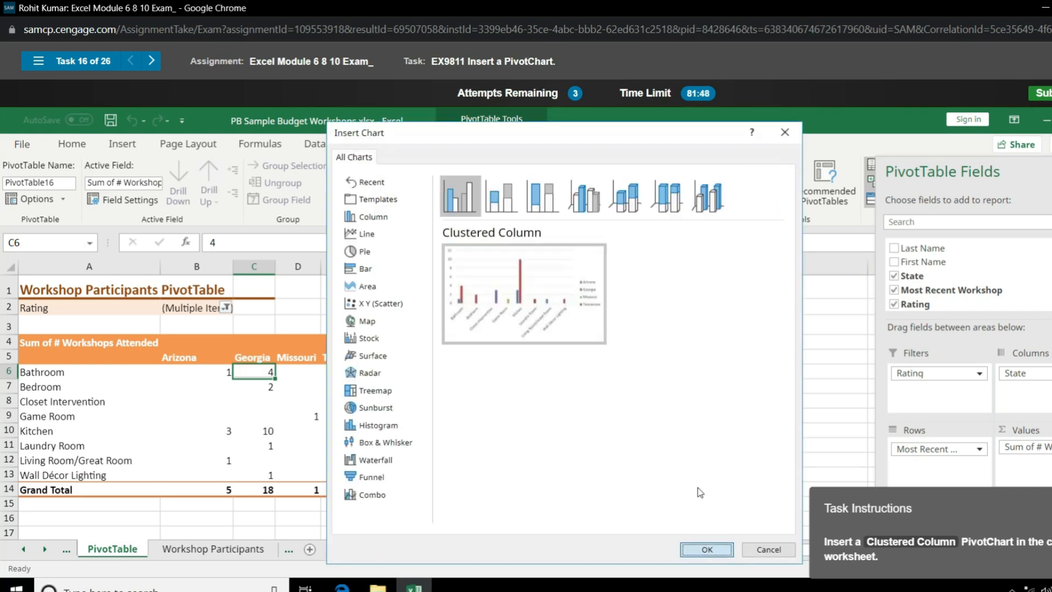
{"action": "key", "text": "Return"}
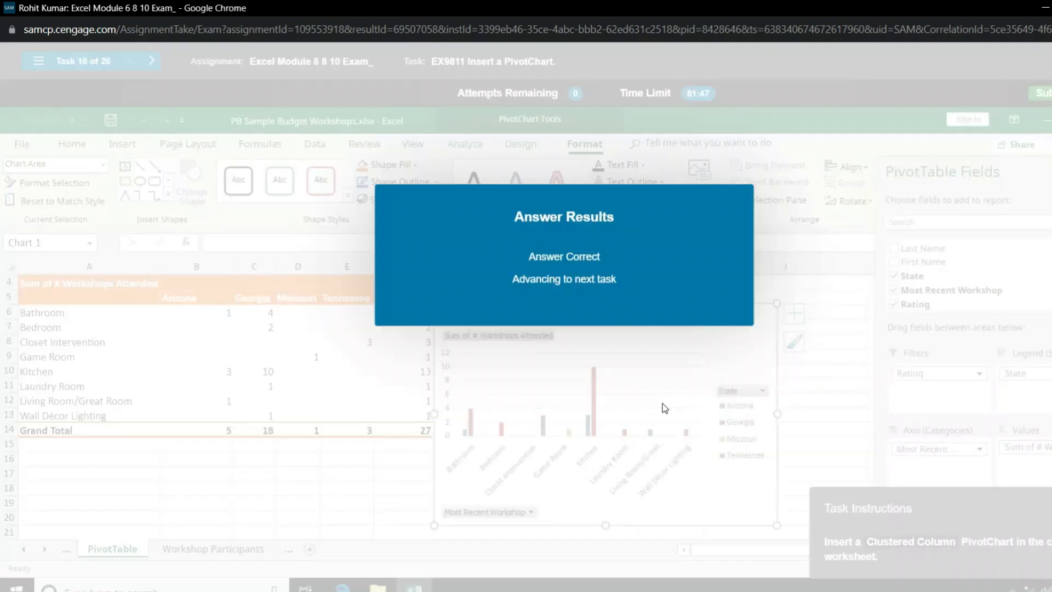